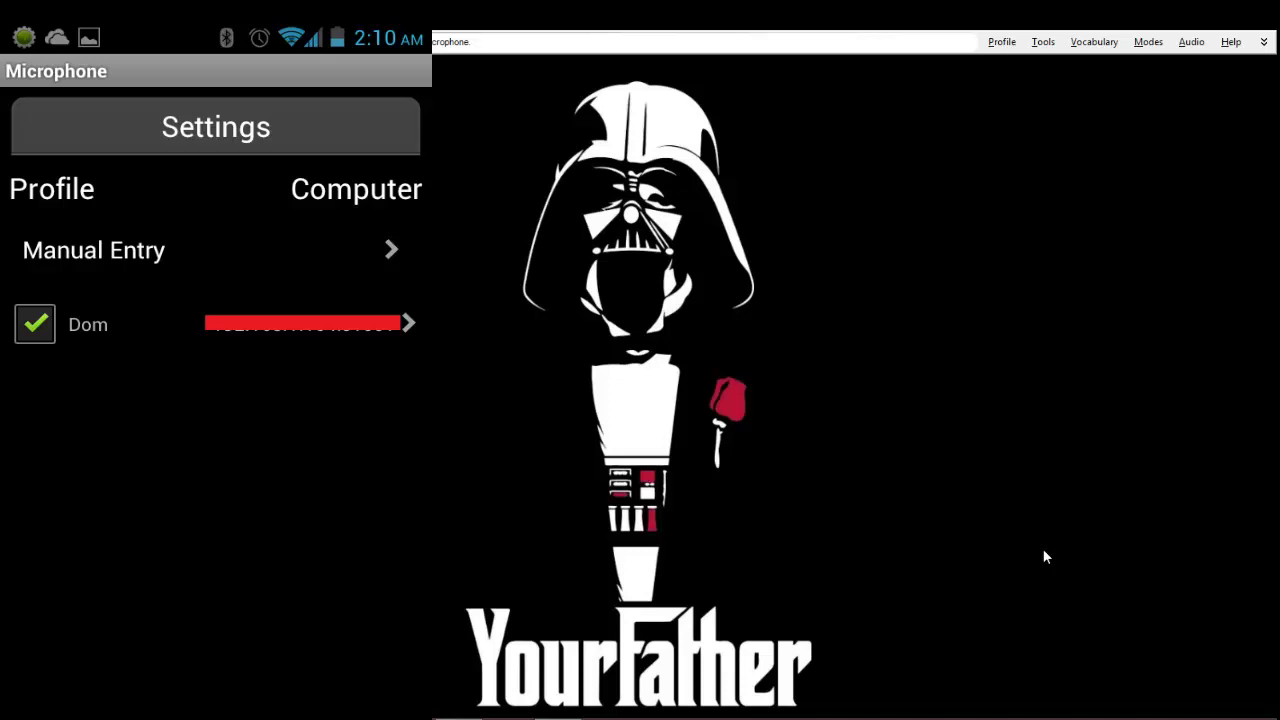
- Open the New User Profile list, which shows the DOM profile using Dragon Remote Mic
{"action": "mouse_move", "coordinate": [1276, 514]}
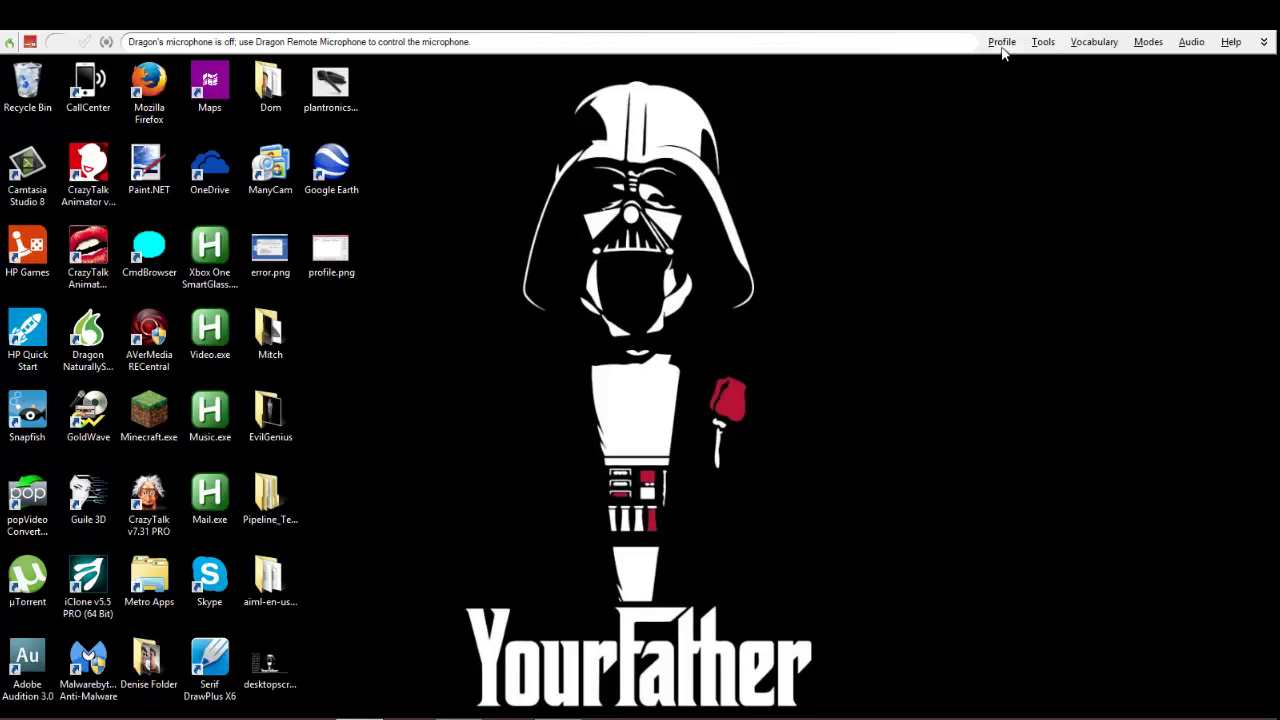
{"action": "left_click", "coordinate": [1002, 43]}
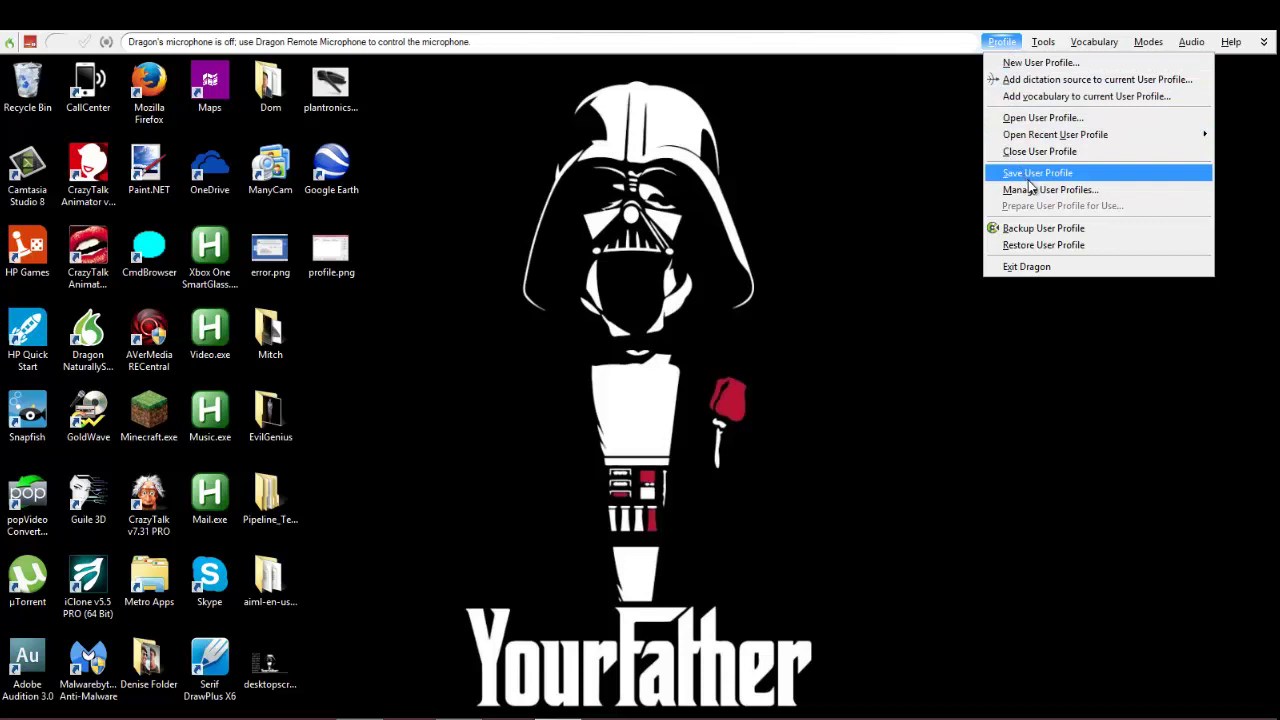
{"action": "left_click", "coordinate": [1053, 64]}
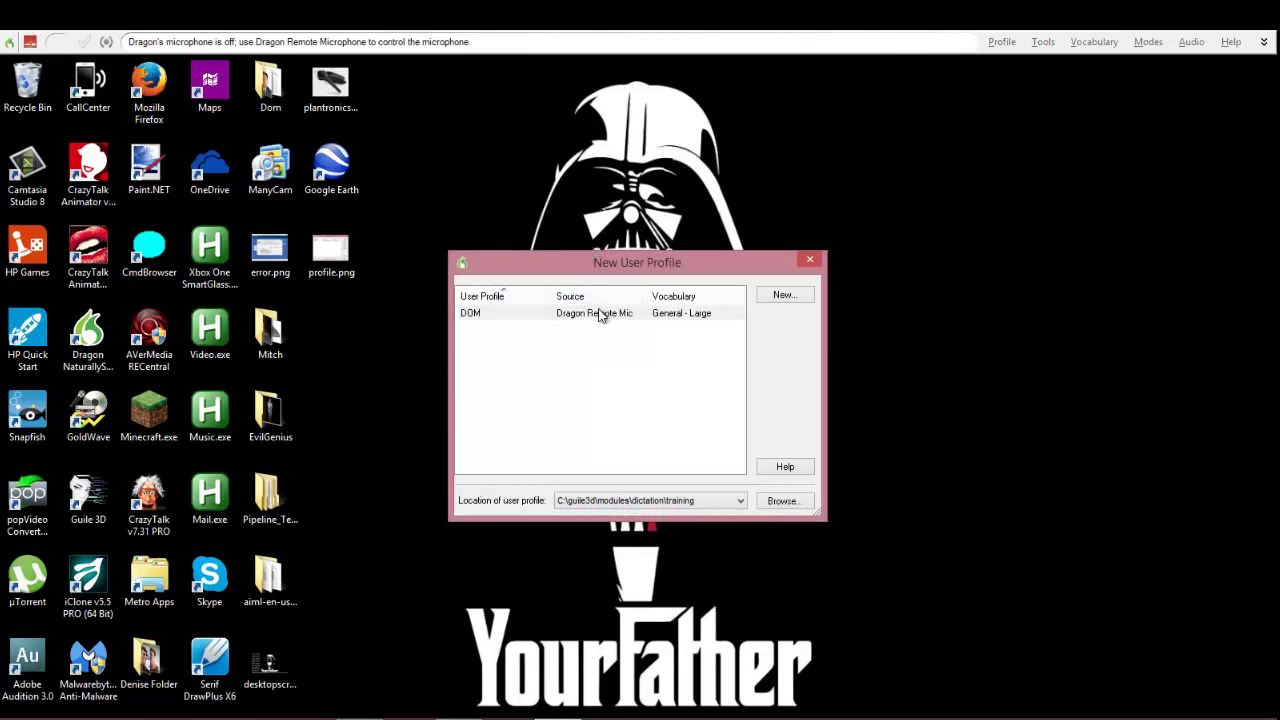
{"action": "left_click", "coordinate": [596, 318]}
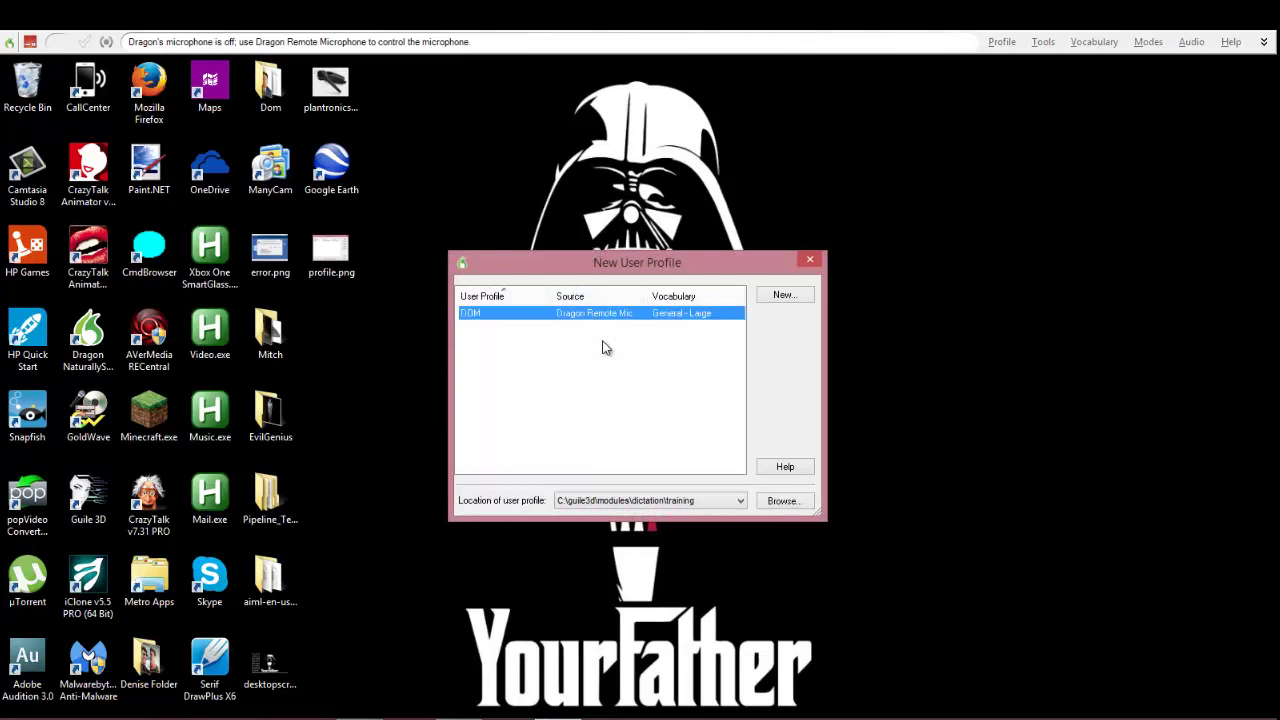
{"action": "left_click", "coordinate": [603, 349]}
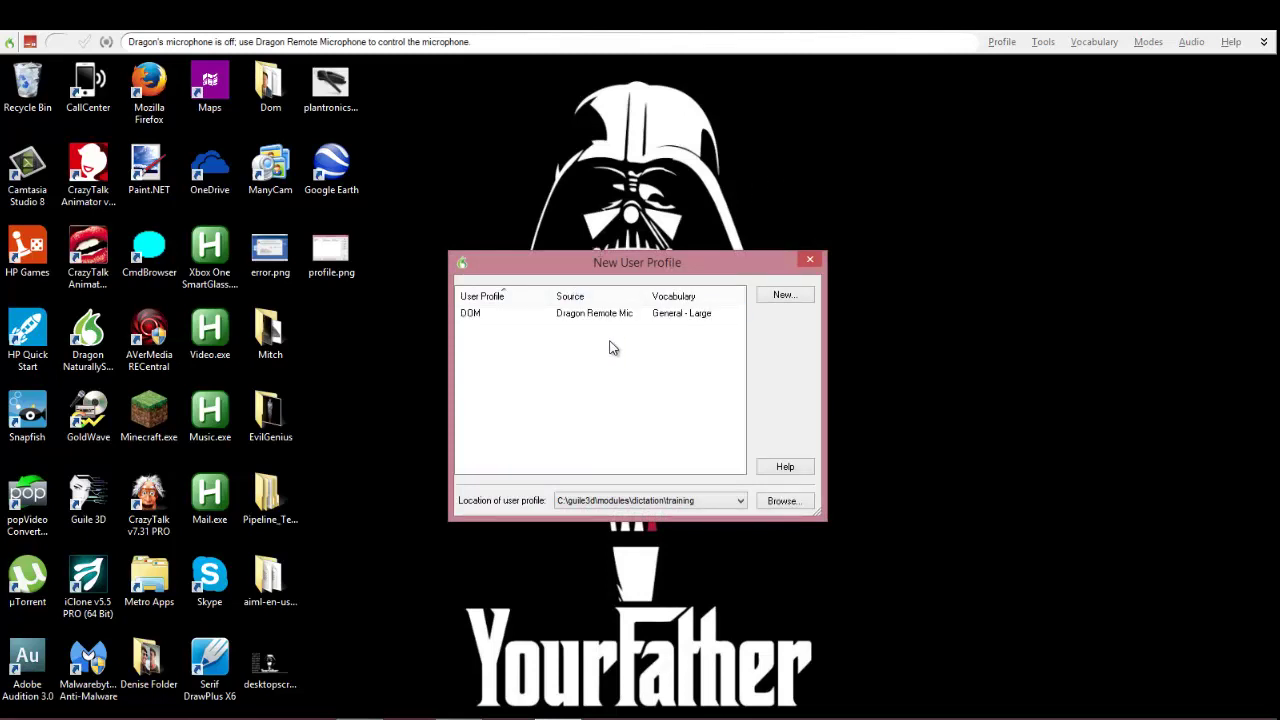
- Set up new profile 'Test': English, United States, Southern US accent, Dragon Remote Microphone Application source
{"action": "left_click", "coordinate": [786, 294]}
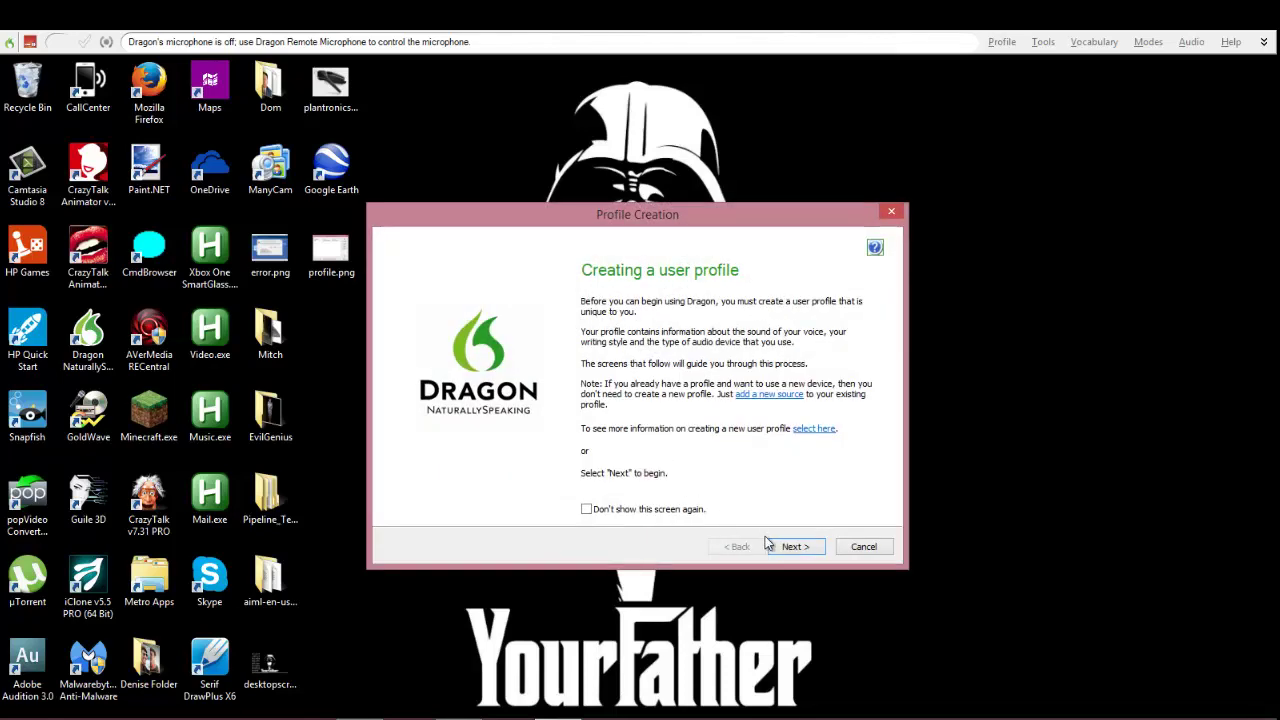
{"action": "left_click", "coordinate": [794, 546]}
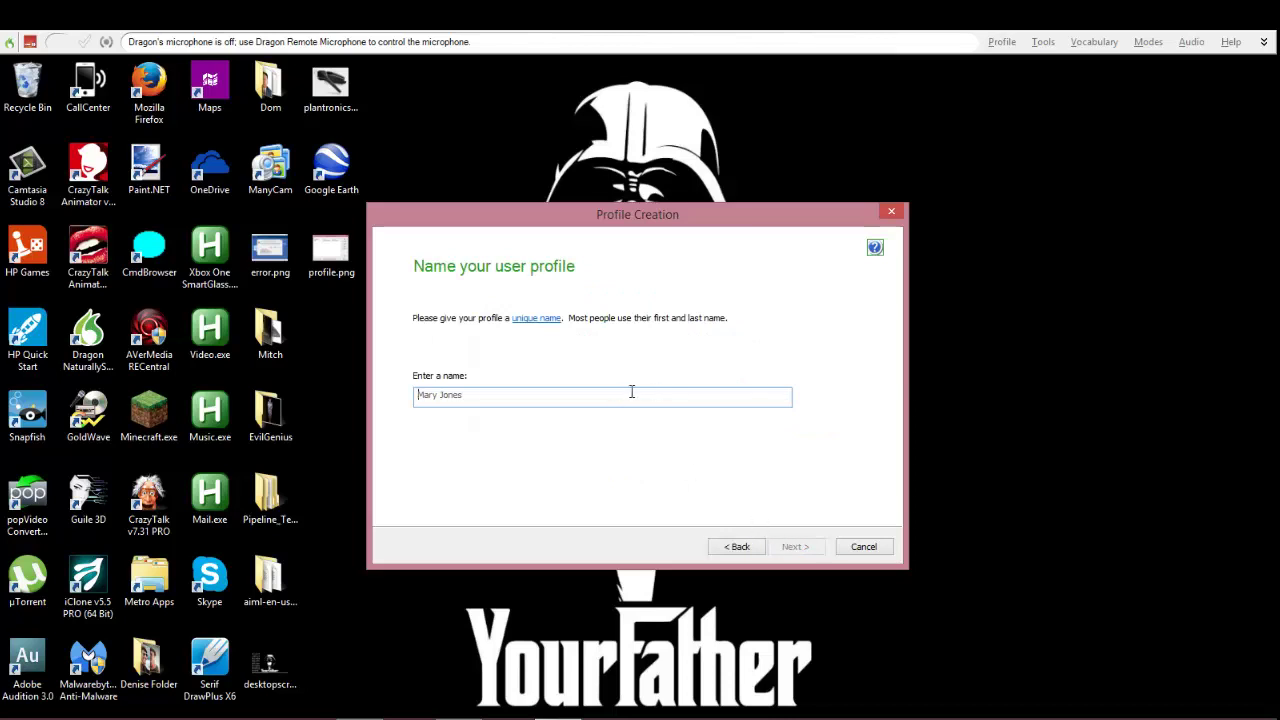
{"action": "type", "text": "Test"}
{"action": "left_click", "coordinate": [795, 549]}
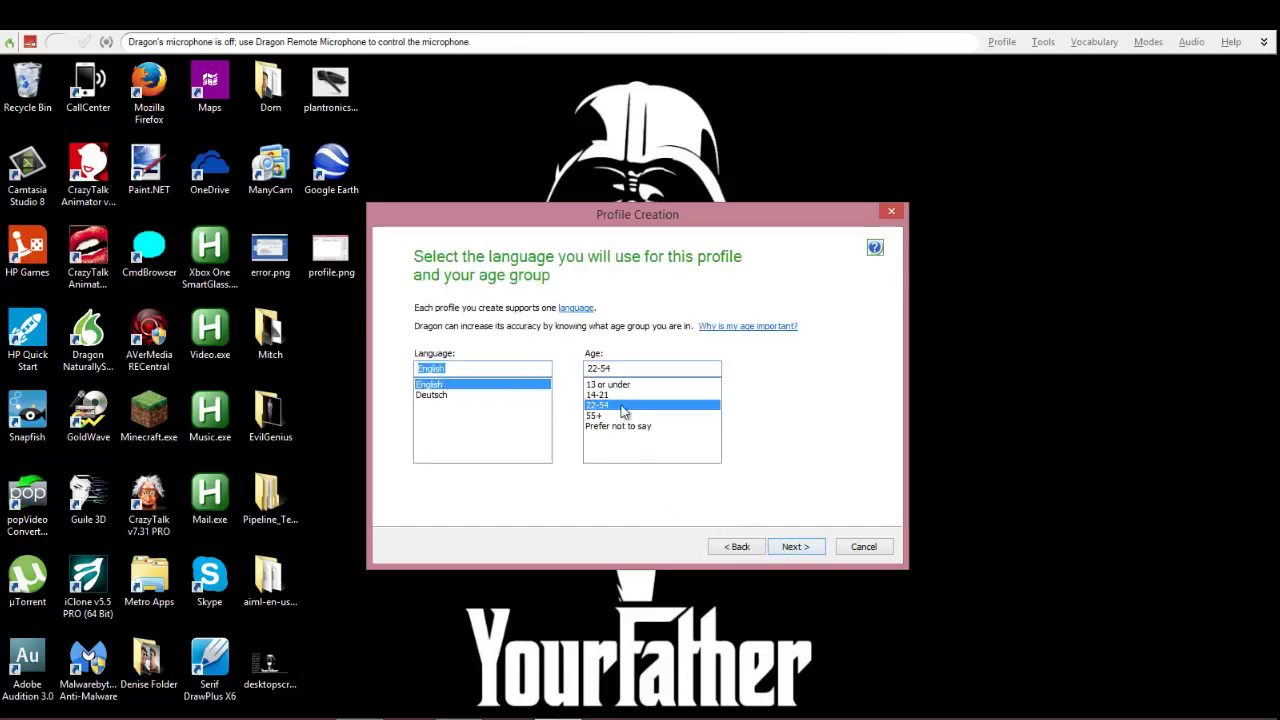
{"action": "left_click", "coordinate": [810, 547]}
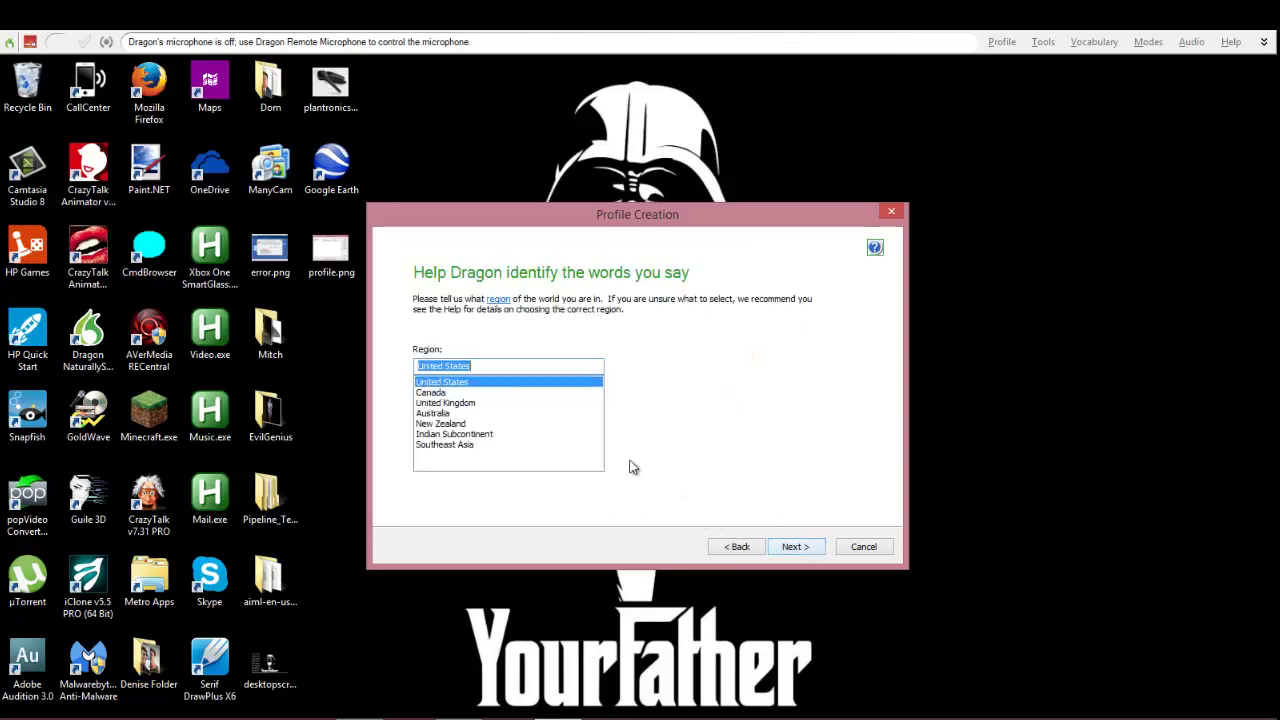
{"action": "left_click", "coordinate": [816, 547]}
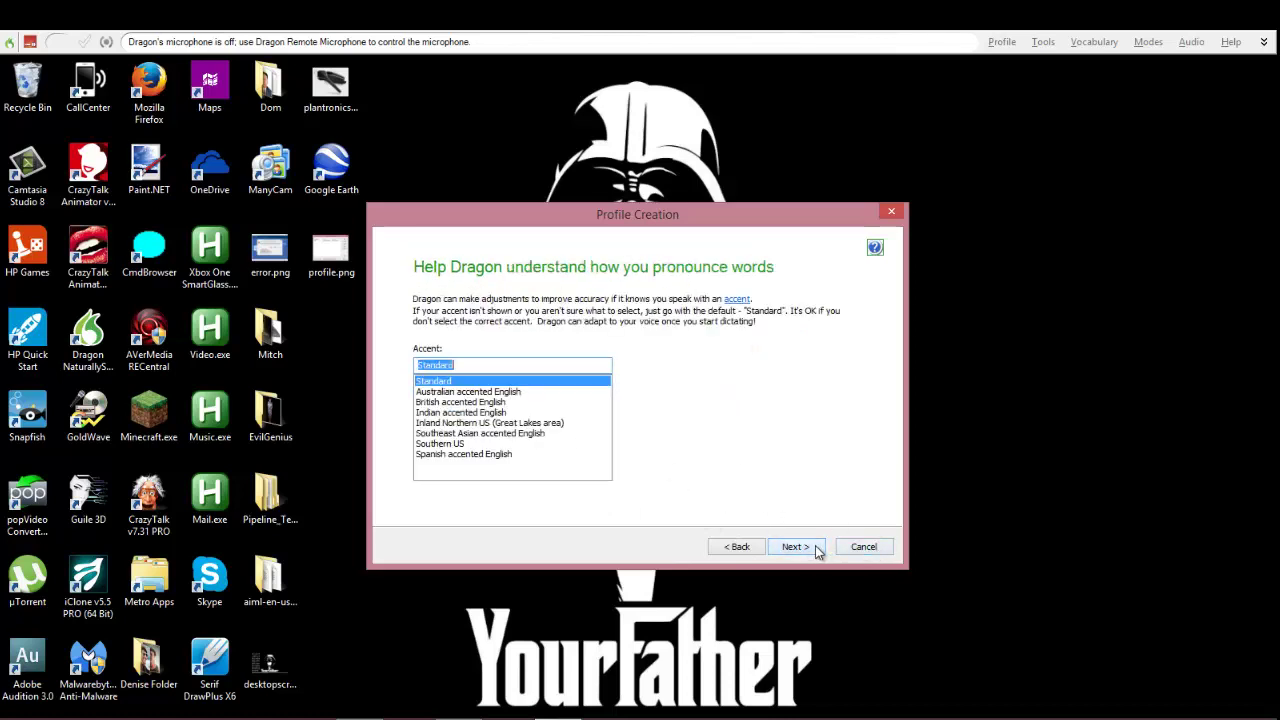
{"action": "left_click", "coordinate": [467, 444]}
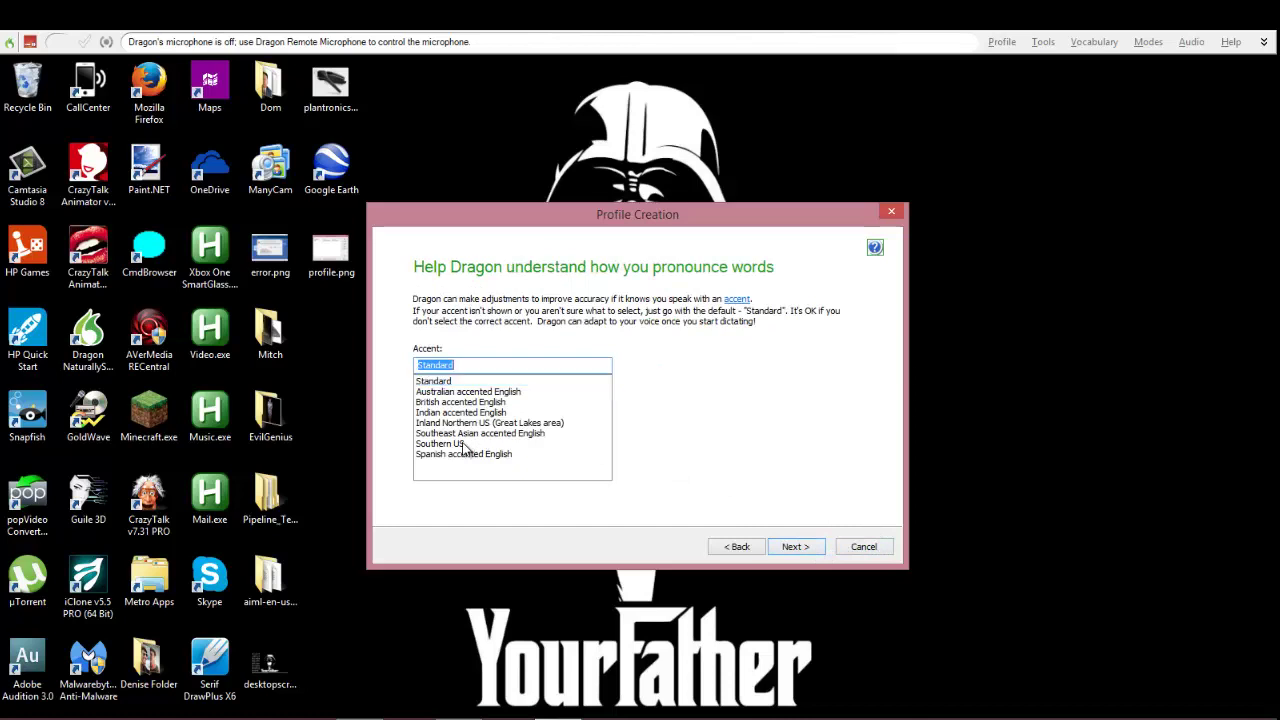
{"action": "left_click", "coordinate": [792, 547]}
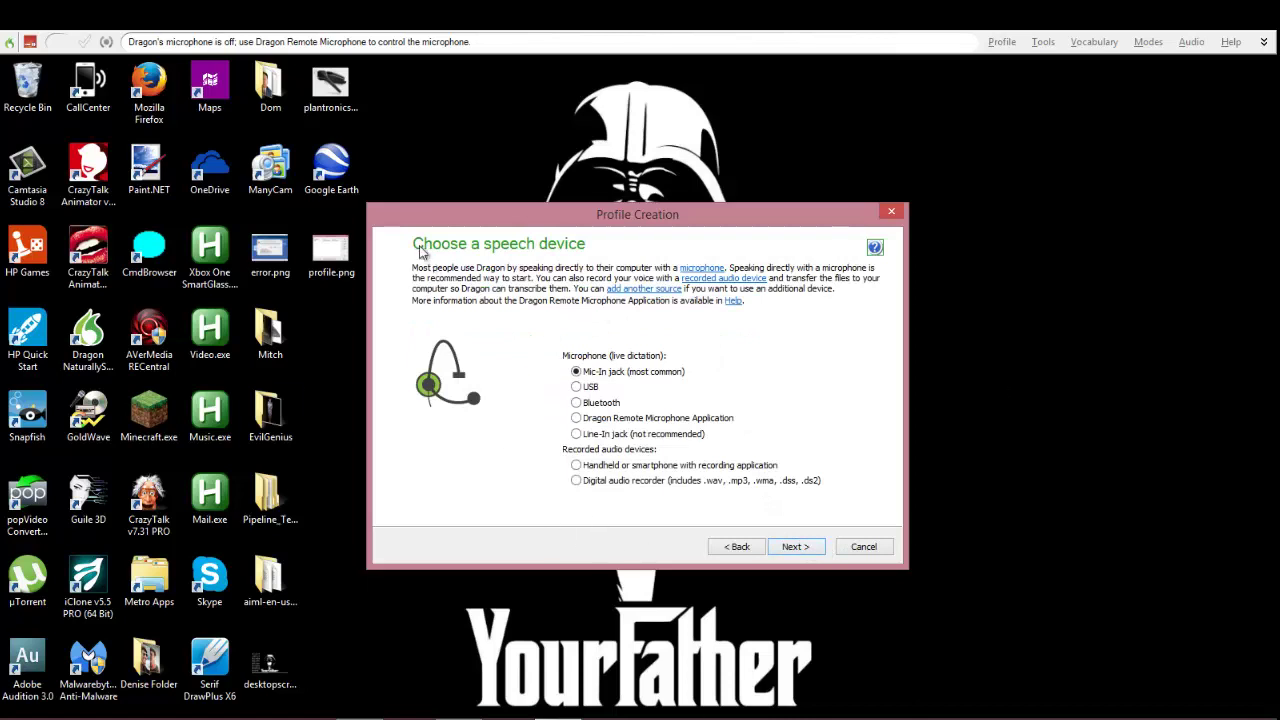
{"action": "left_click", "coordinate": [587, 422]}
{"action": "left_click", "coordinate": [796, 549]}
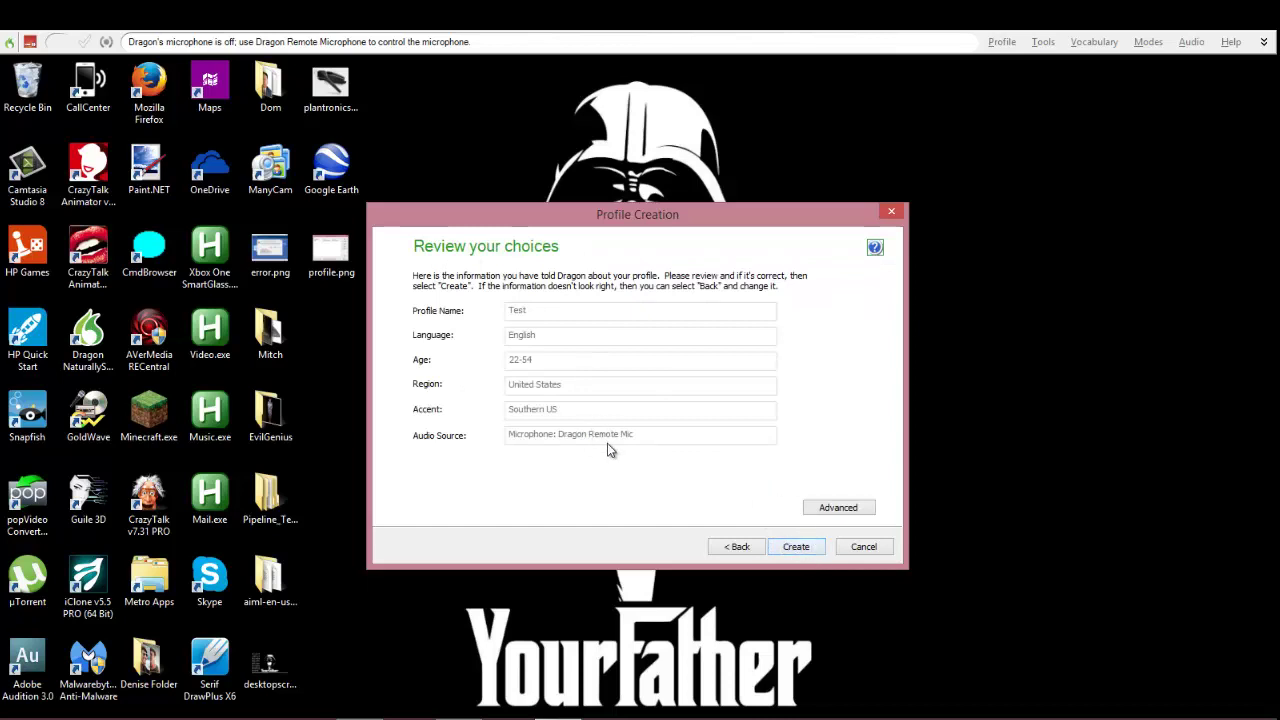
- Create the Test profile and wait for the remote microphone connection details in training
{"action": "left_click", "coordinate": [794, 550]}
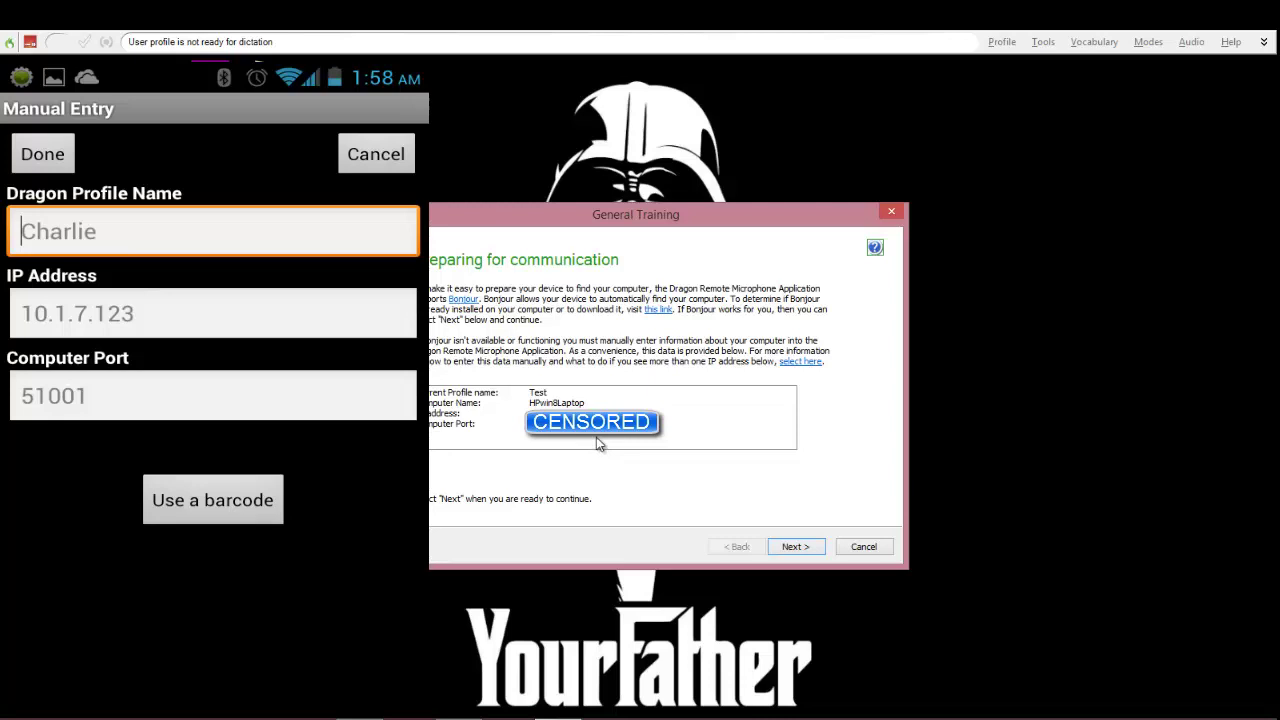
- Exit training and close the profile dialog; deleting Test fails because it is in use
{"action": "left_click", "coordinate": [864, 548]}
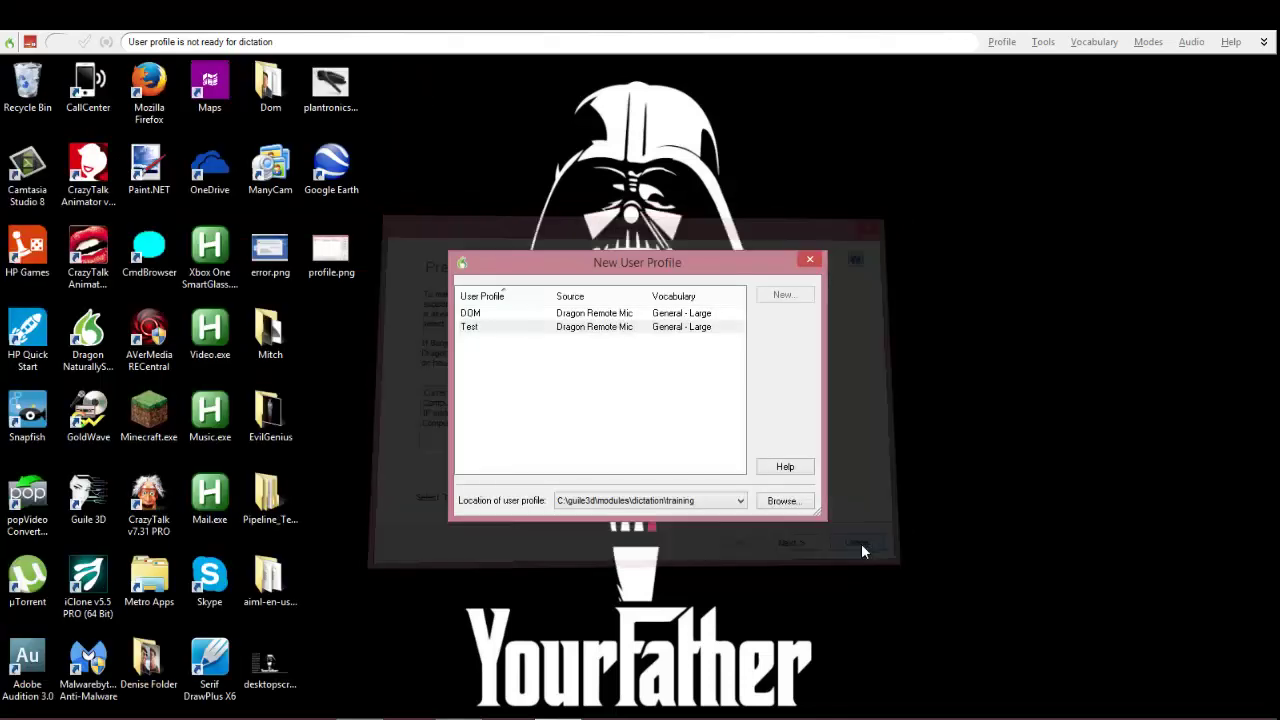
{"action": "left_click", "coordinate": [533, 330]}
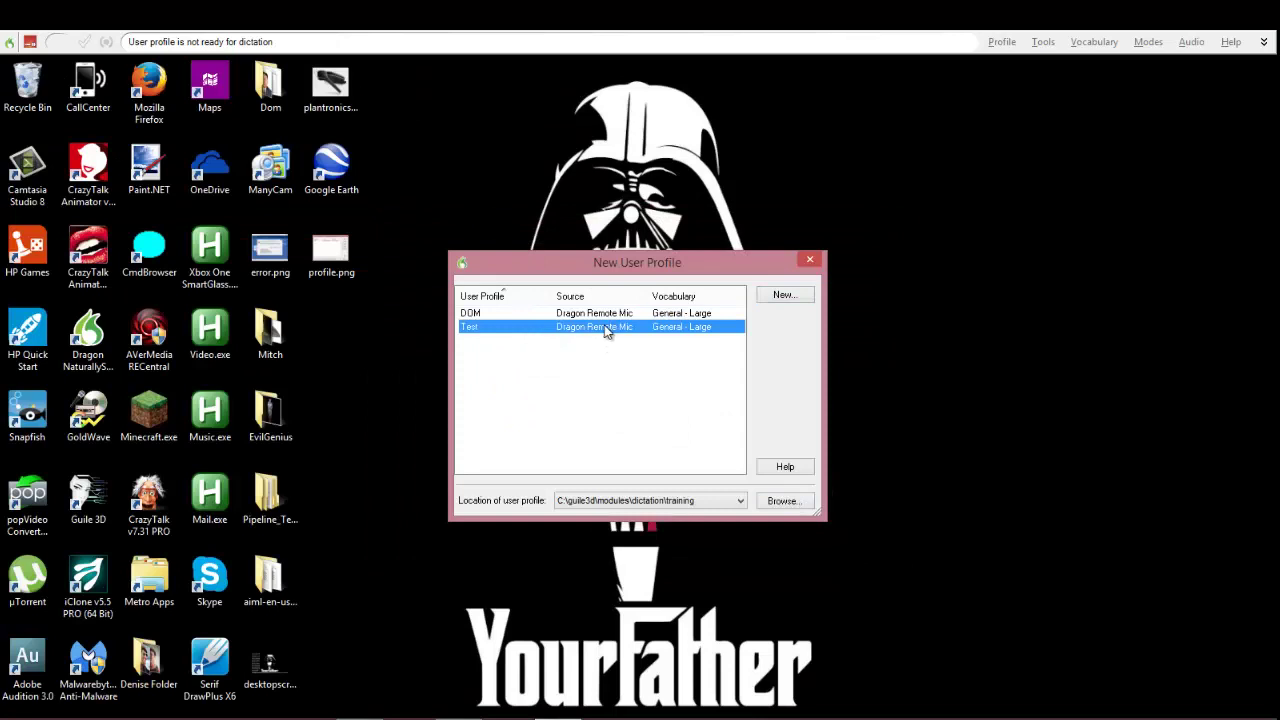
{"action": "left_click", "coordinate": [810, 260]}
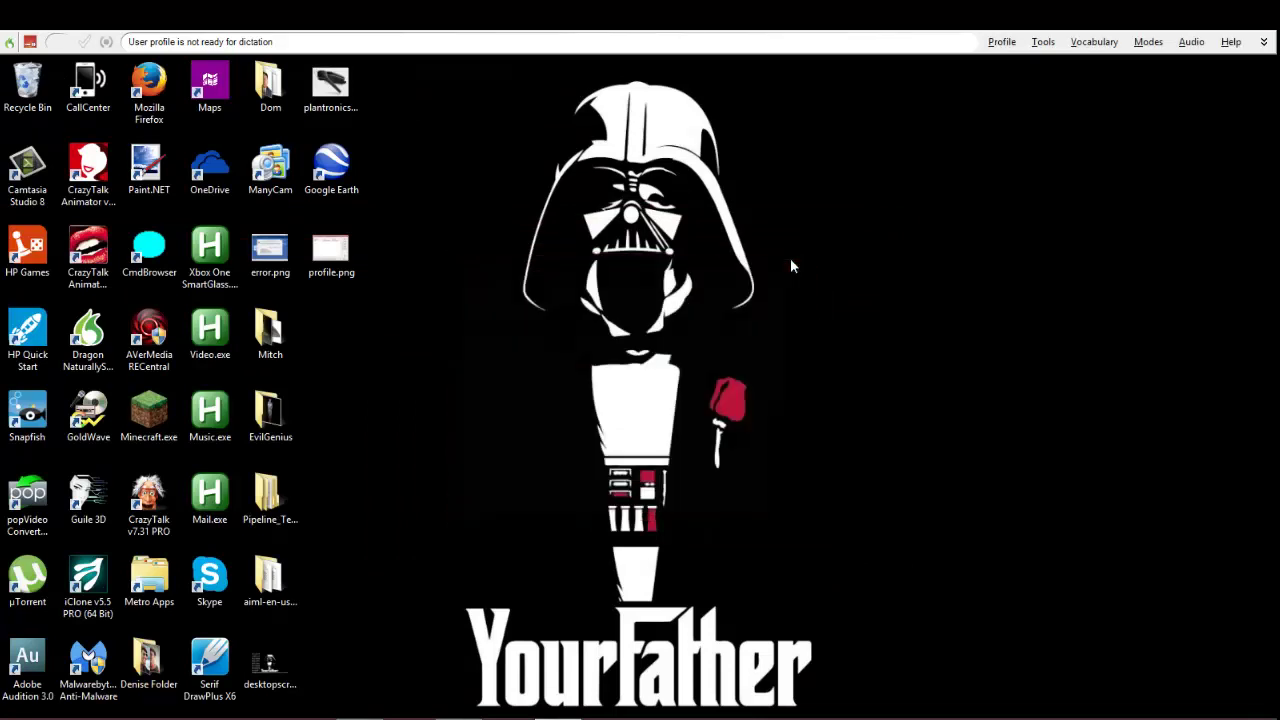
{"action": "left_click", "coordinate": [1001, 41]}
{"action": "left_click", "coordinate": [1022, 188]}
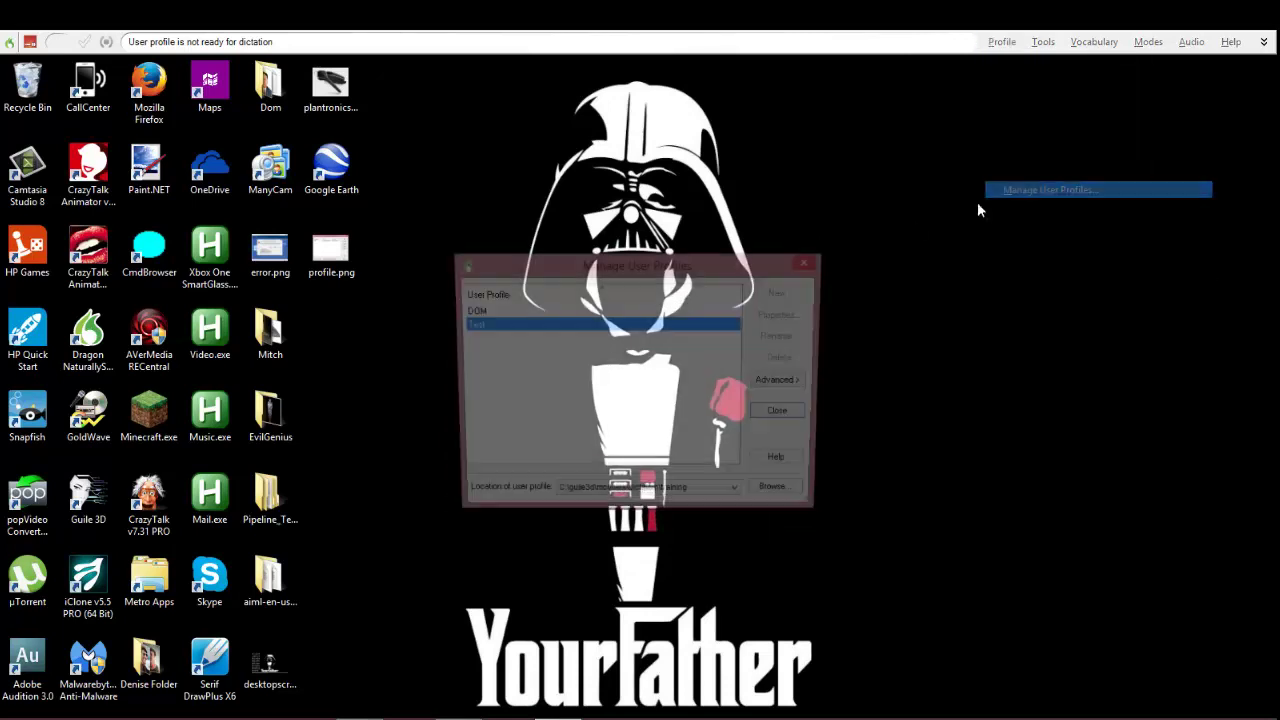
{"action": "left_click", "coordinate": [784, 358]}
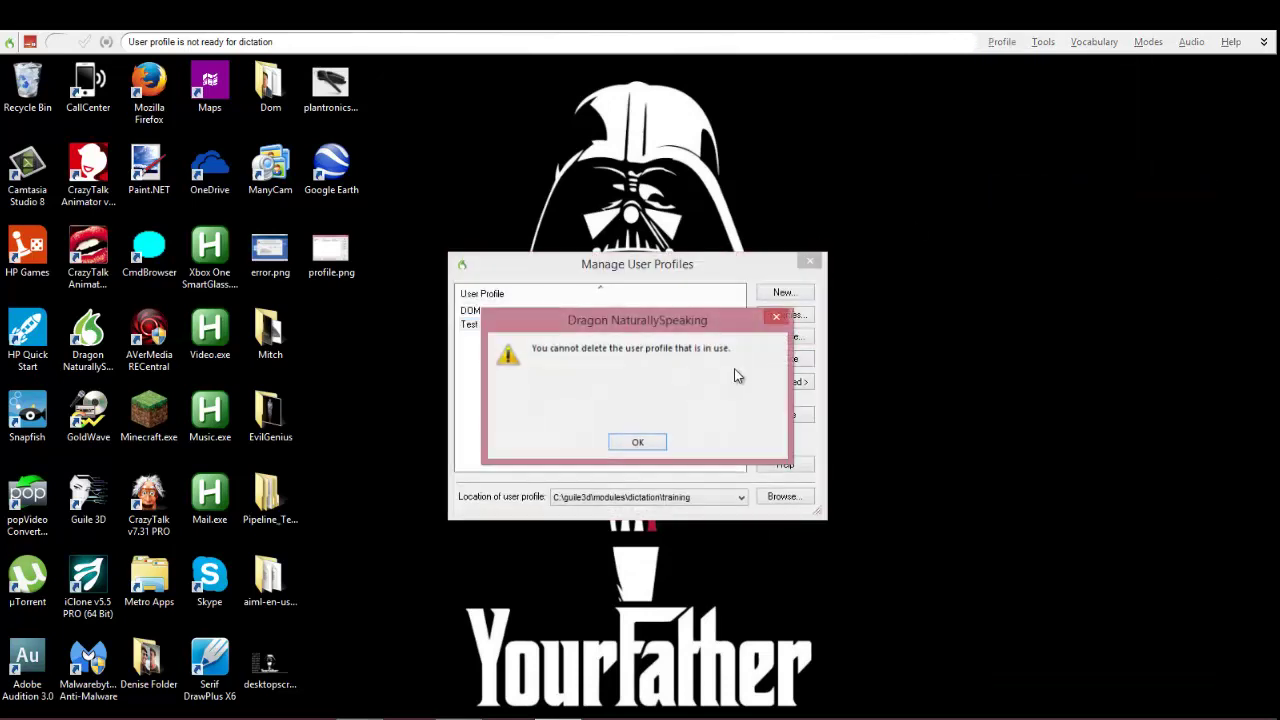
{"action": "left_click", "coordinate": [638, 443]}
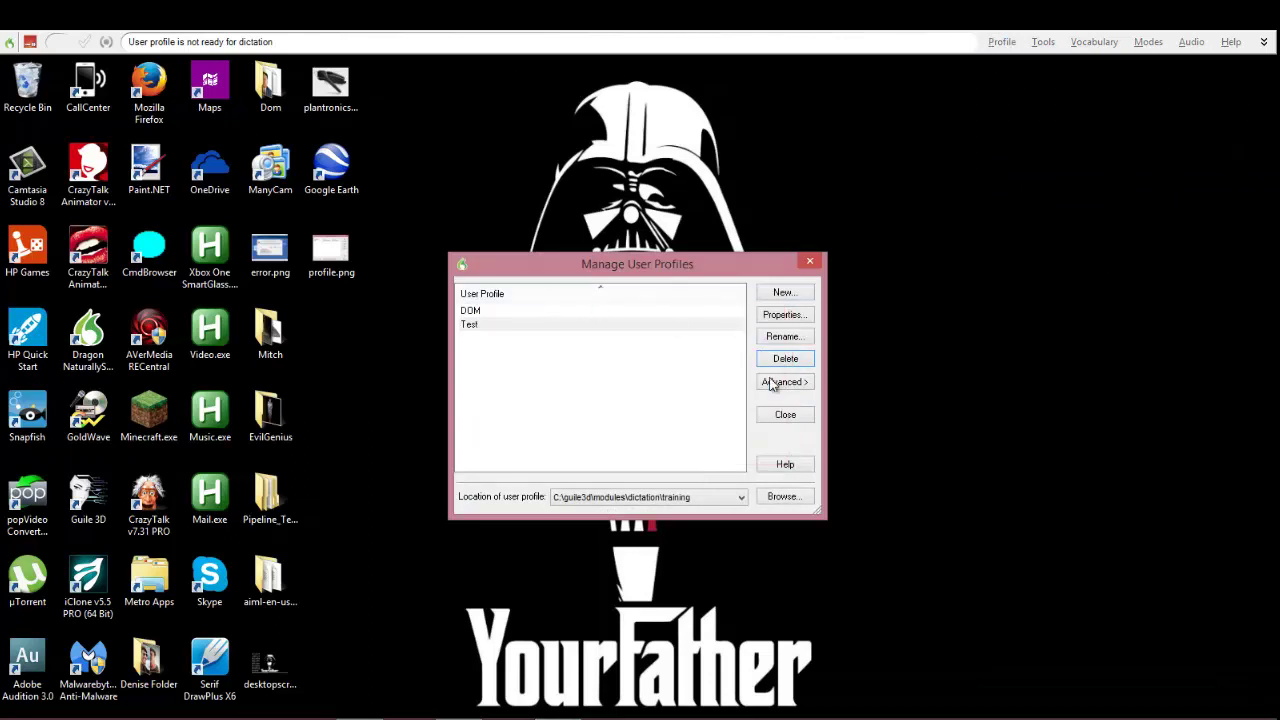
{"action": "left_click", "coordinate": [811, 262]}
- Close the loaded user profile, then permanently delete Test in Manage User Profiles
{"action": "left_click", "coordinate": [1002, 45]}
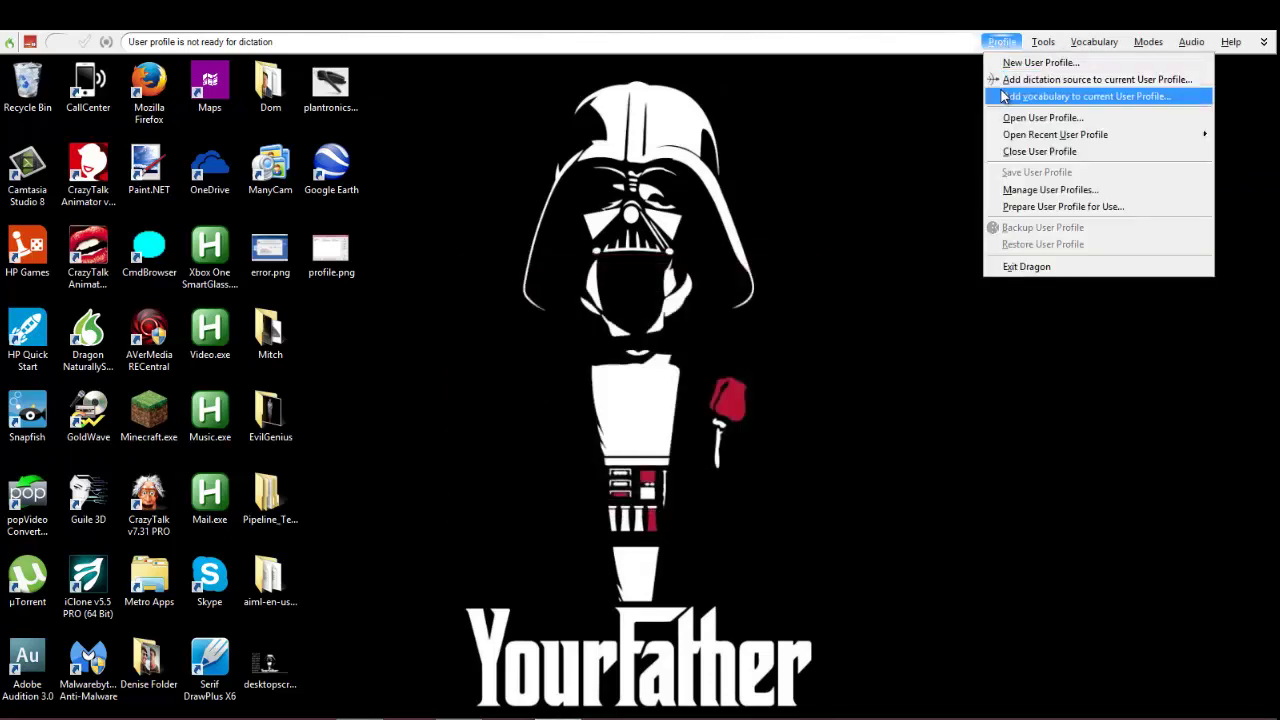
{"action": "left_click", "coordinate": [1039, 150]}
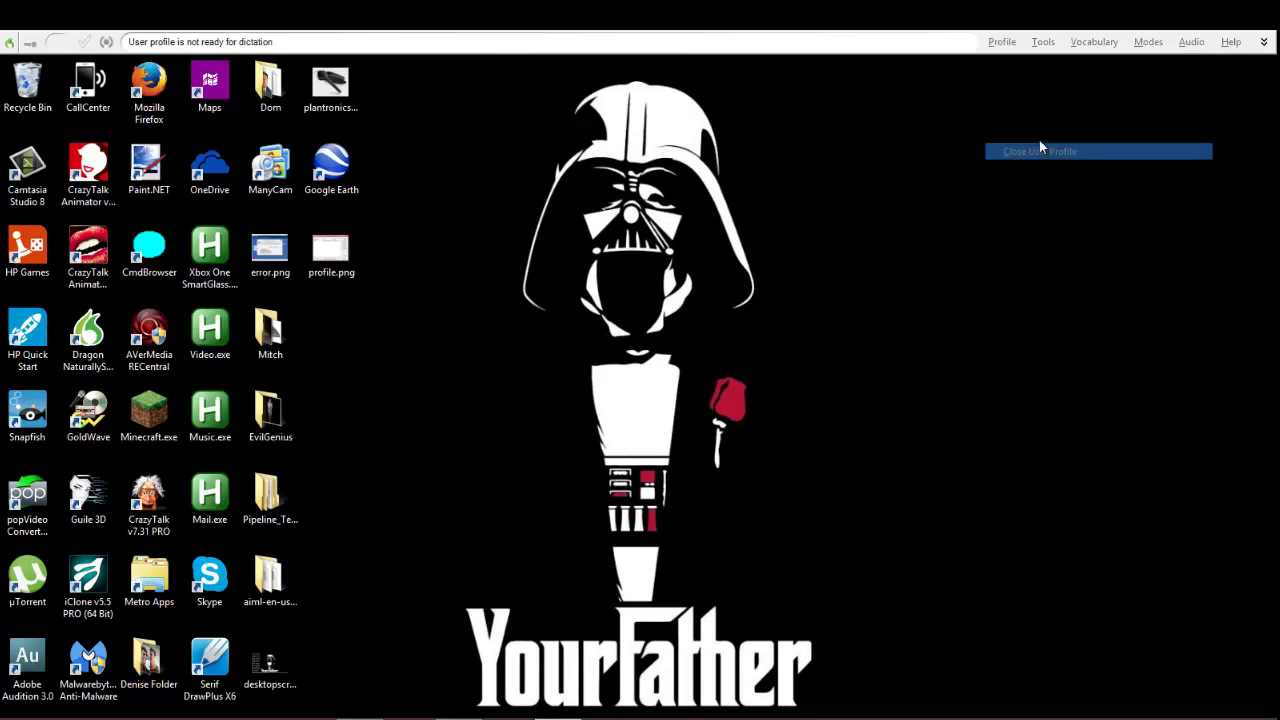
{"action": "left_click", "coordinate": [1000, 44]}
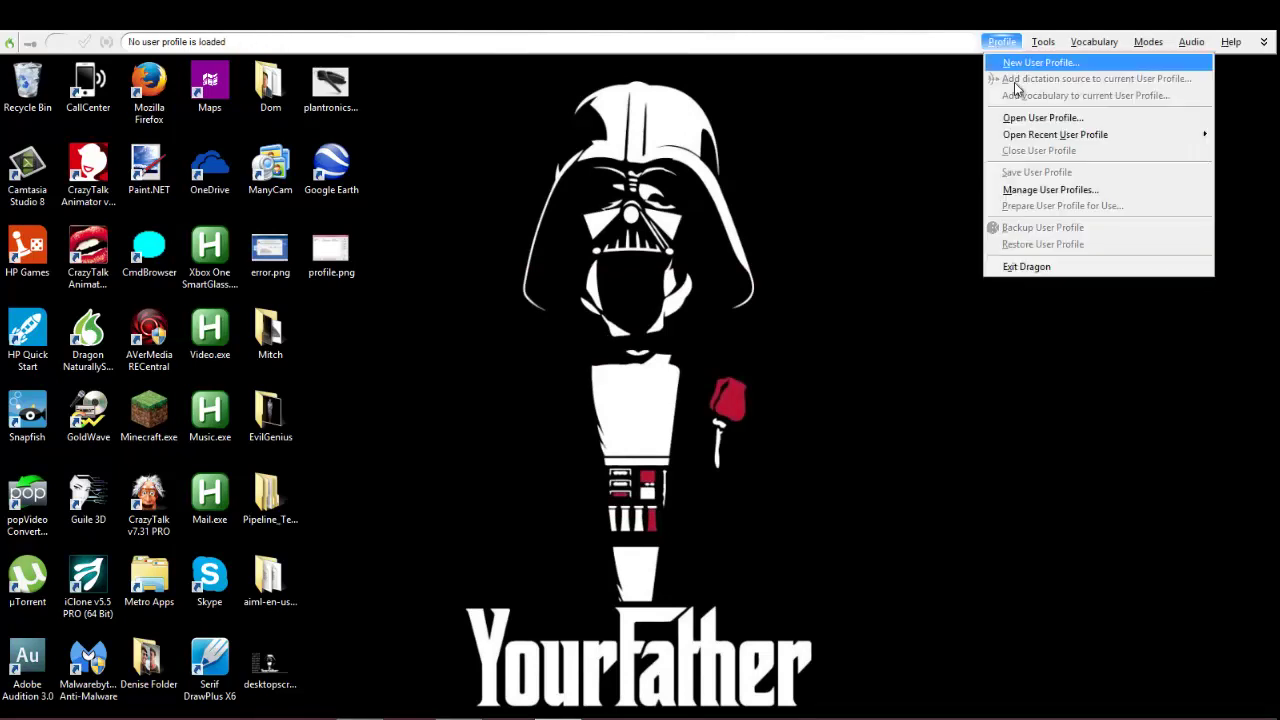
{"action": "left_click", "coordinate": [1045, 190]}
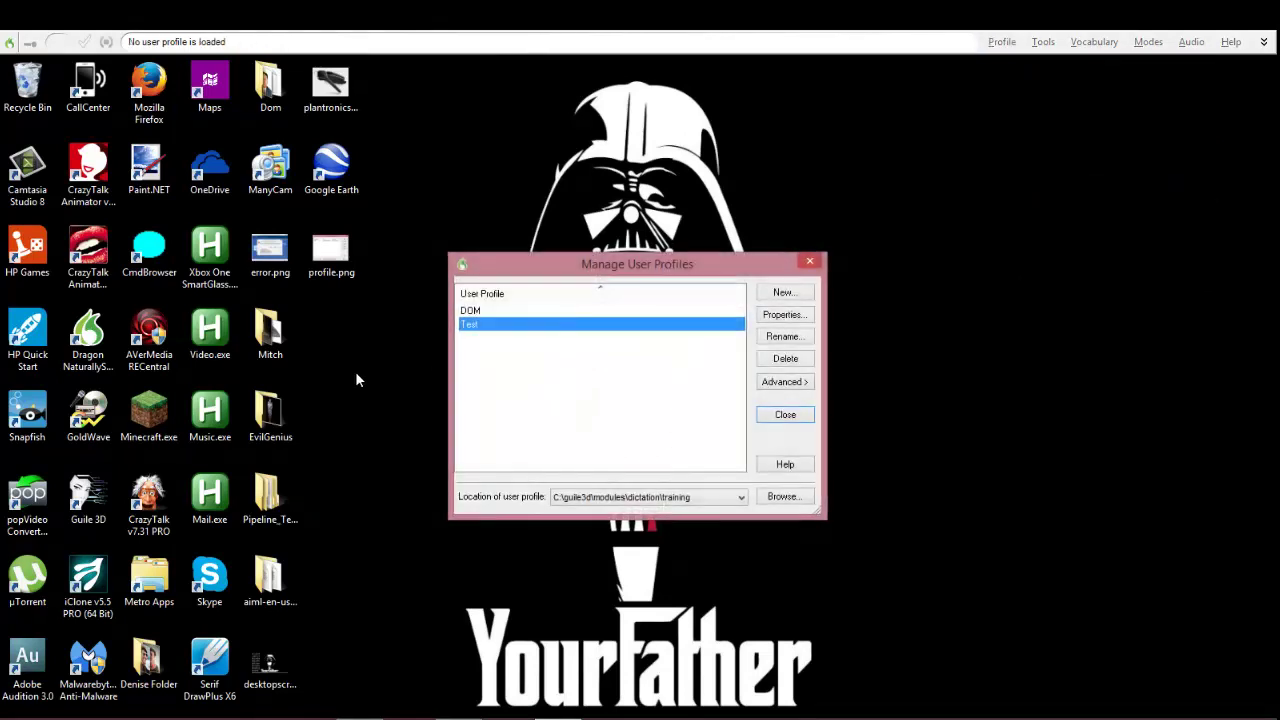
{"action": "left_click", "coordinate": [782, 360]}
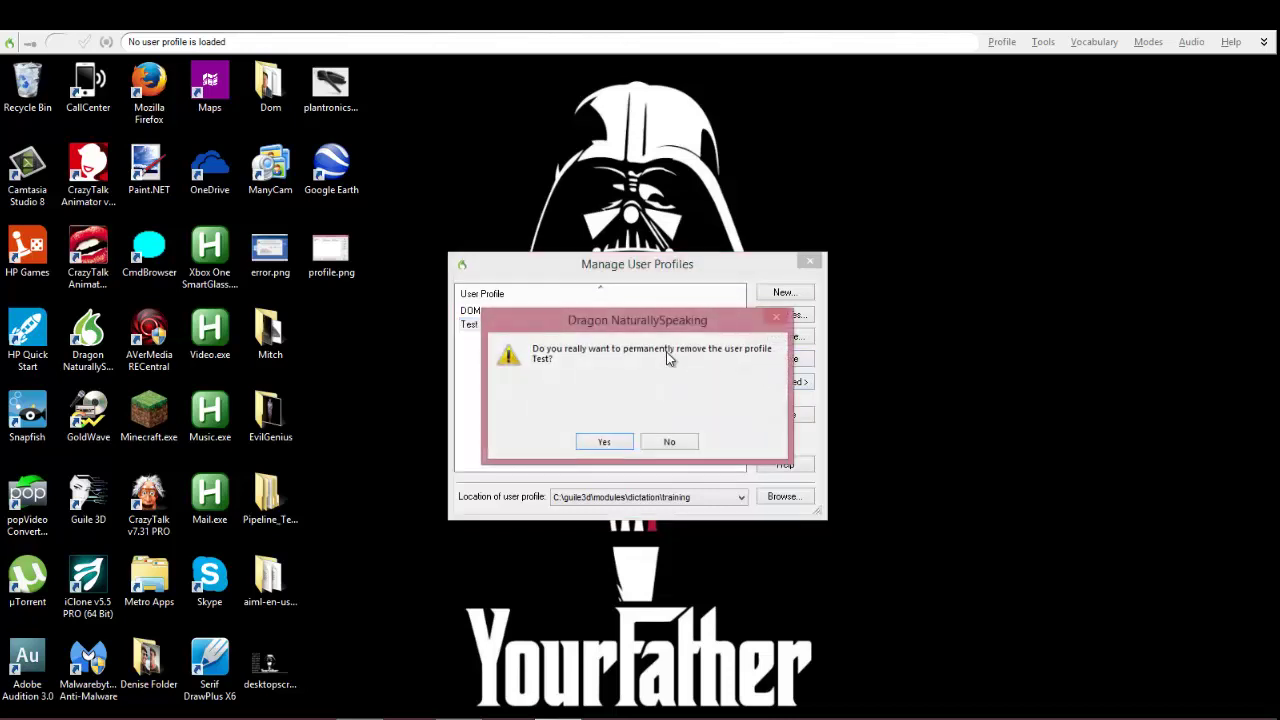
{"action": "left_click", "coordinate": [613, 441]}
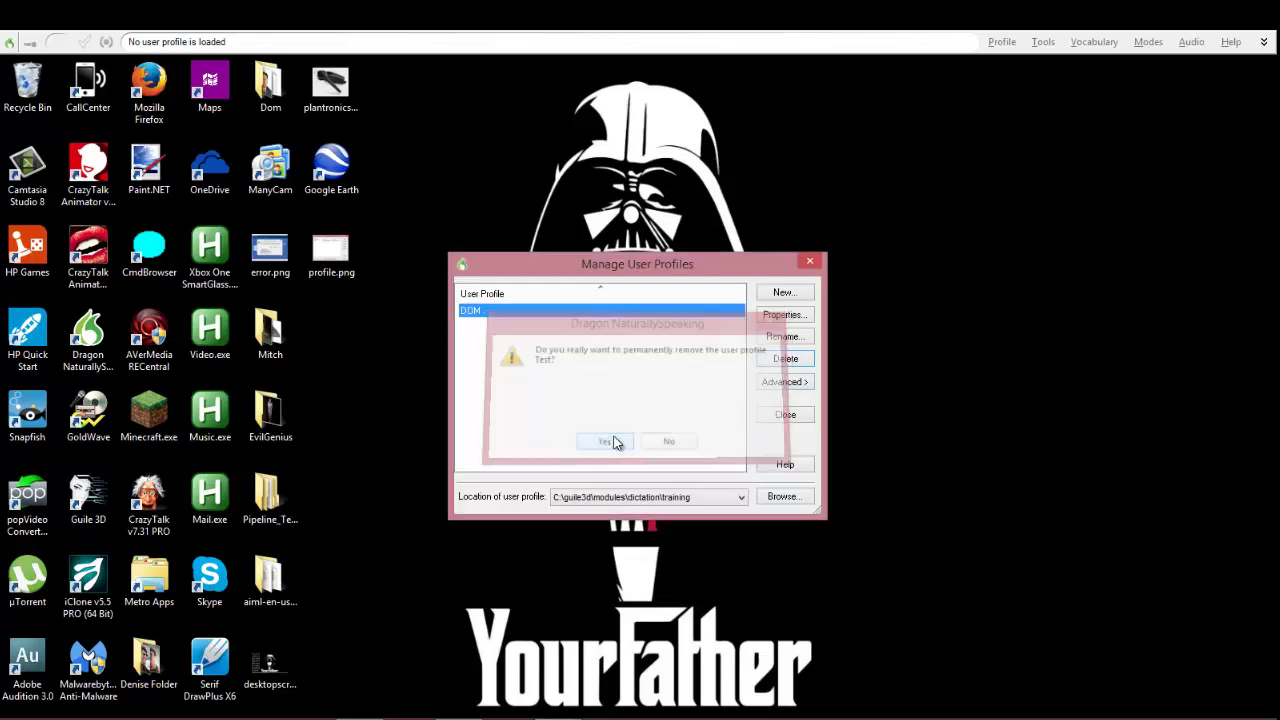
{"action": "left_click", "coordinate": [803, 262]}
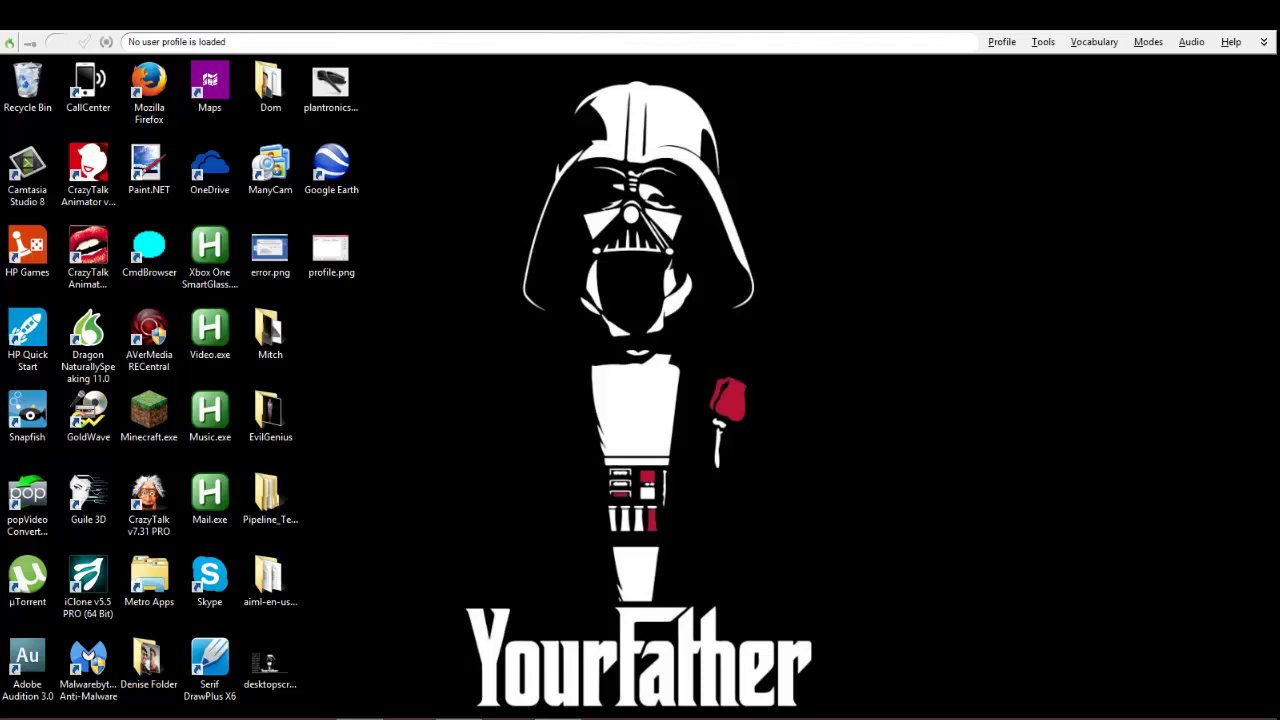
- Open the DOM user profile through Profile > Open User Profile
{"action": "left_click", "coordinate": [1004, 42]}
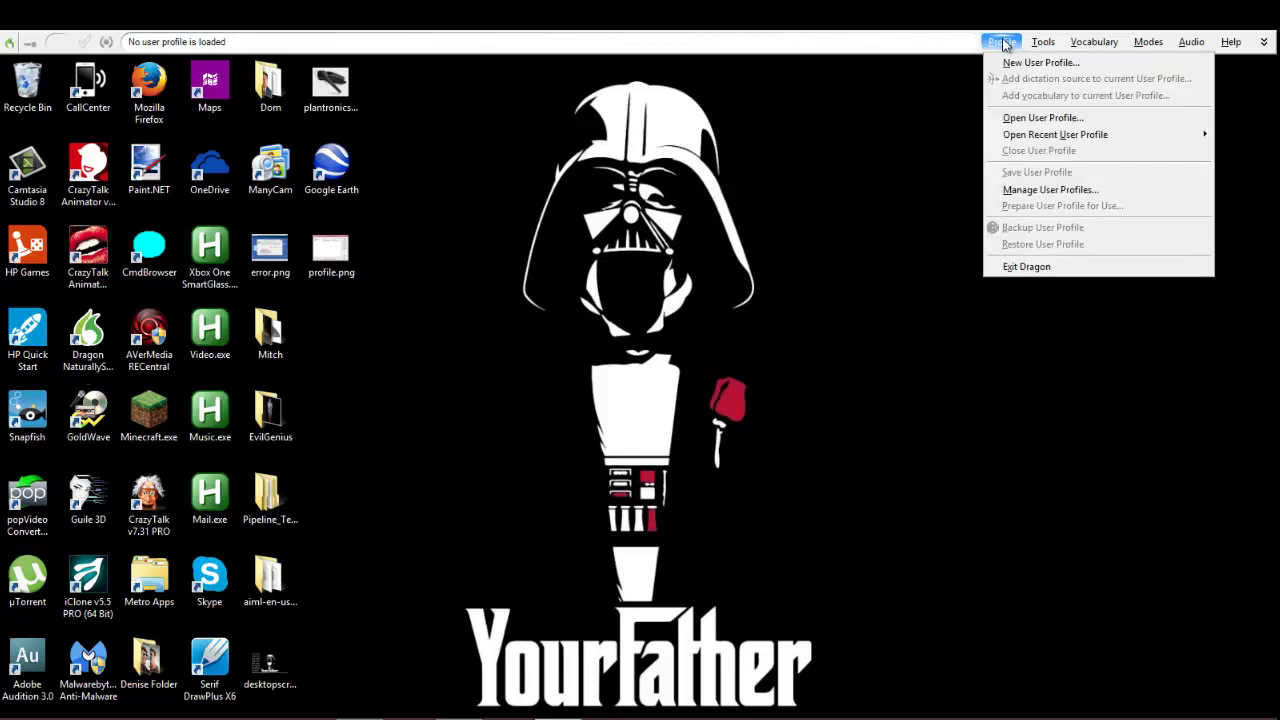
{"action": "left_click", "coordinate": [1060, 119]}
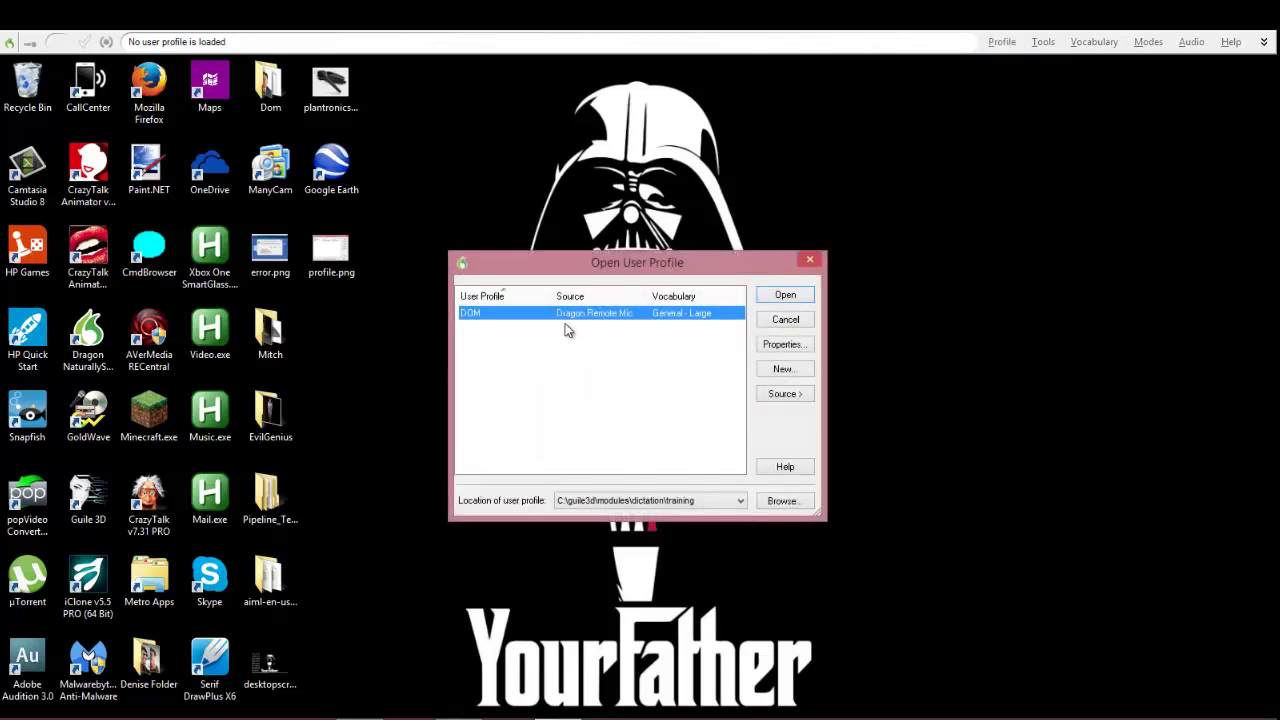
{"action": "left_click", "coordinate": [785, 296]}
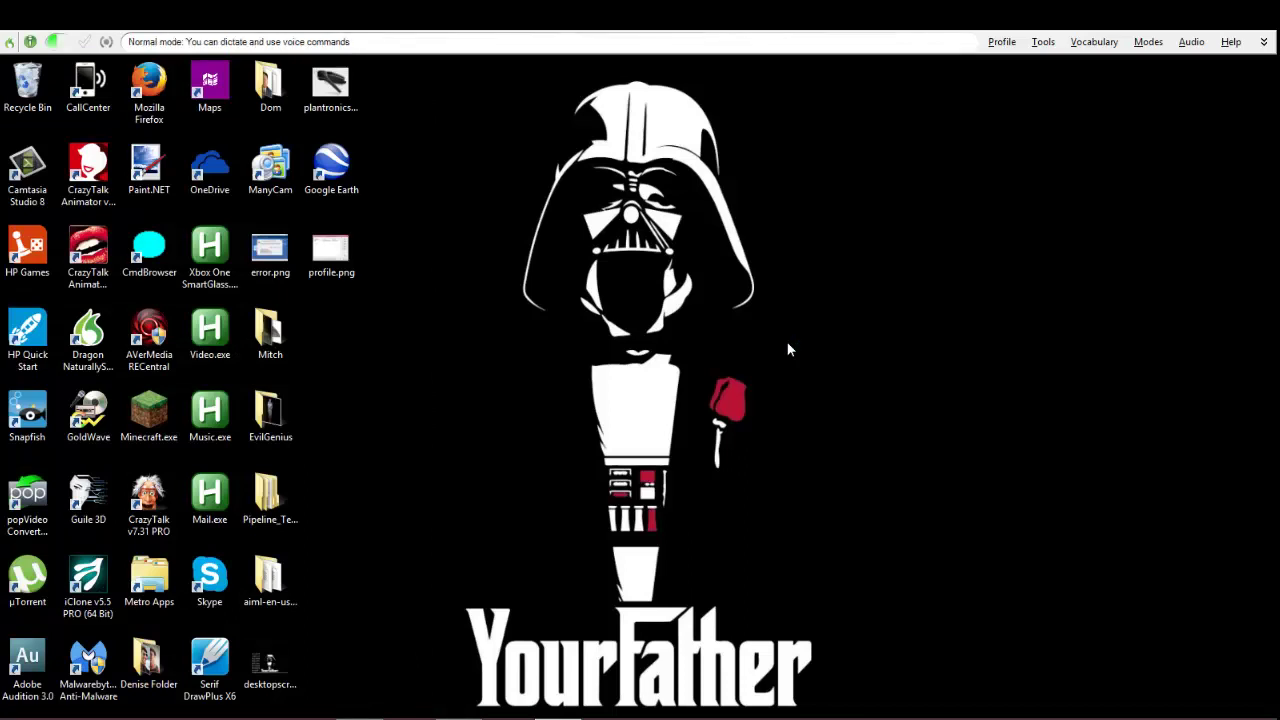
- Toggle the microphone off, on, then off again with the keypad plus key
{"action": "key", "text": "KP_Add"}
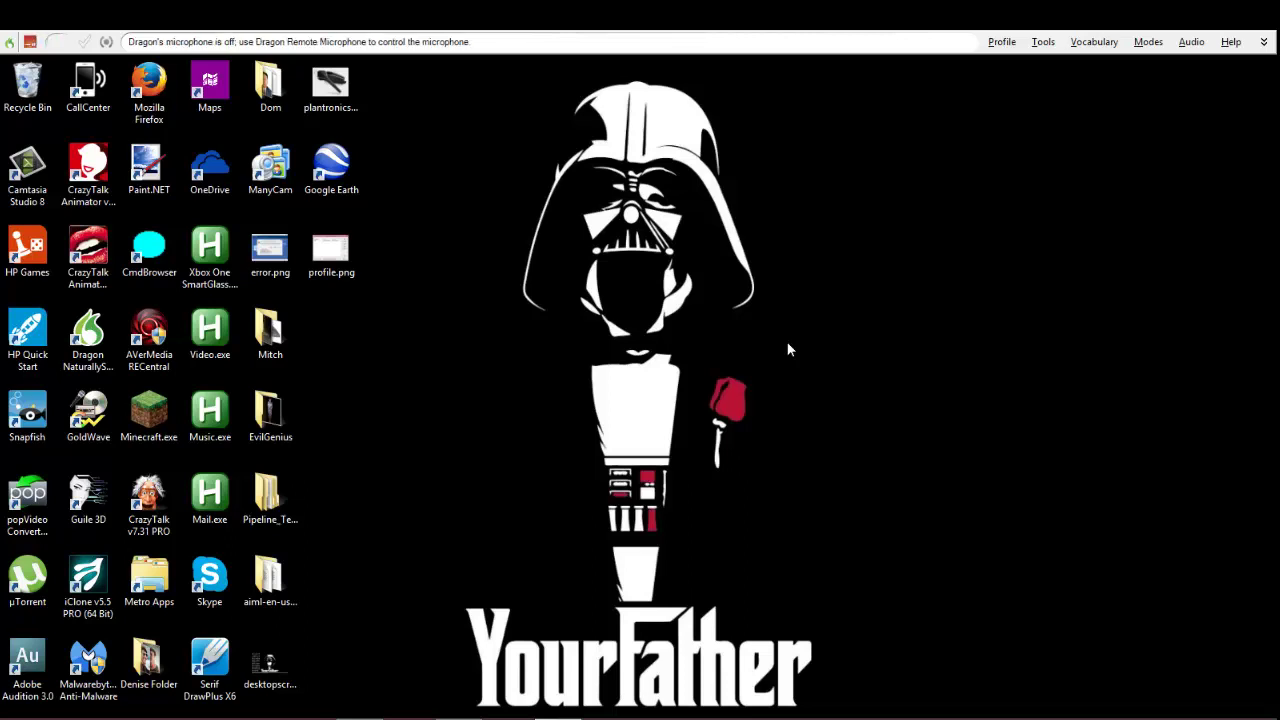
{"action": "key", "text": "KP_Add"}
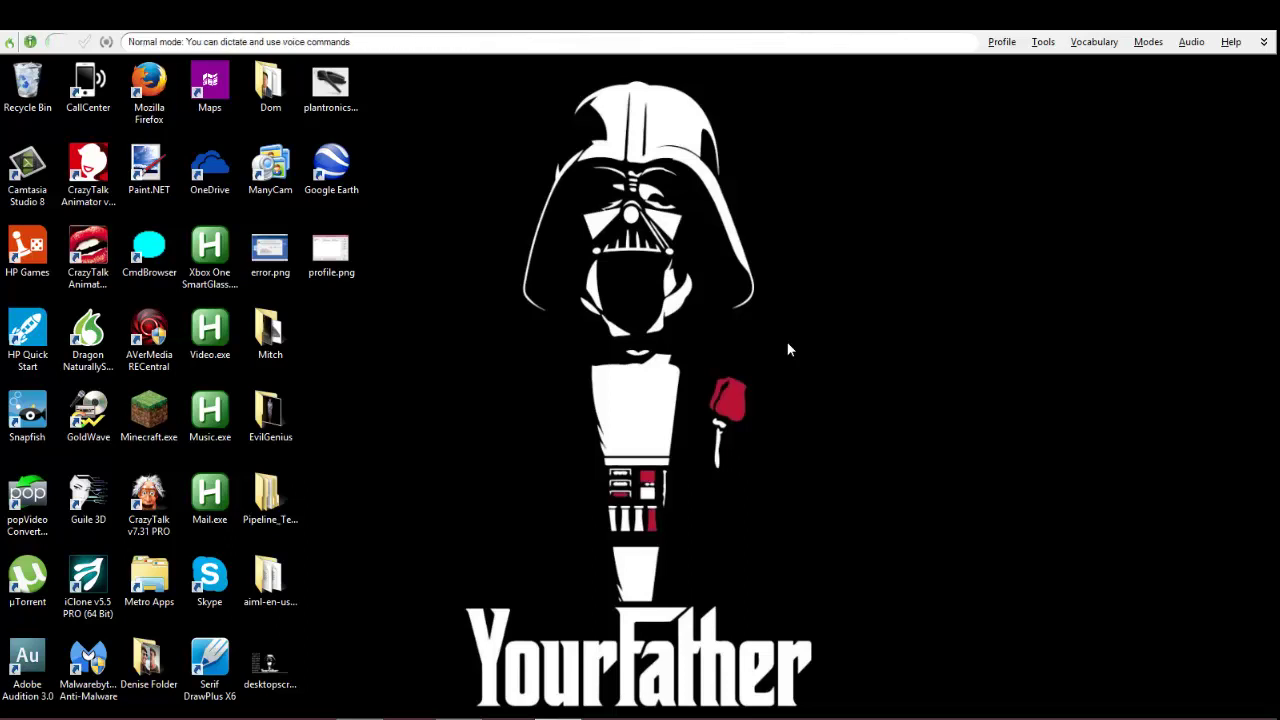
{"action": "key", "text": "KP_Add"}
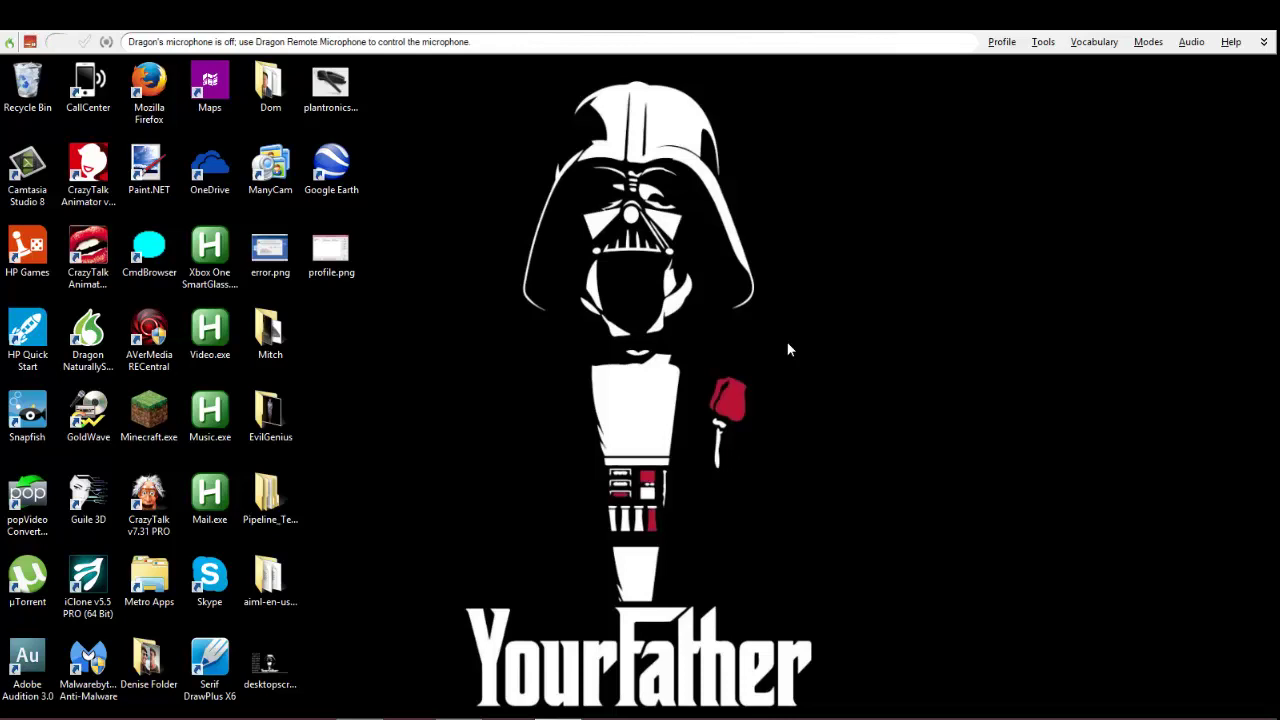